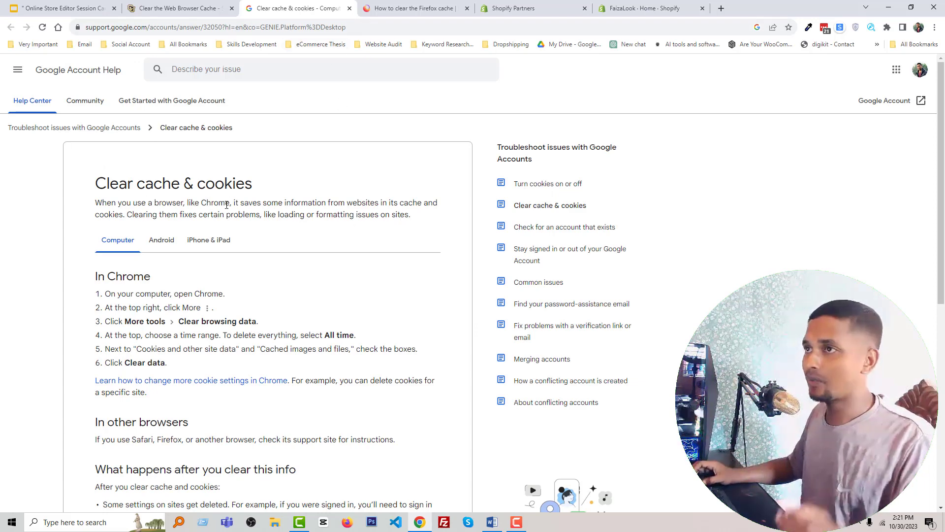
scroll(269, 212, "down", 1)
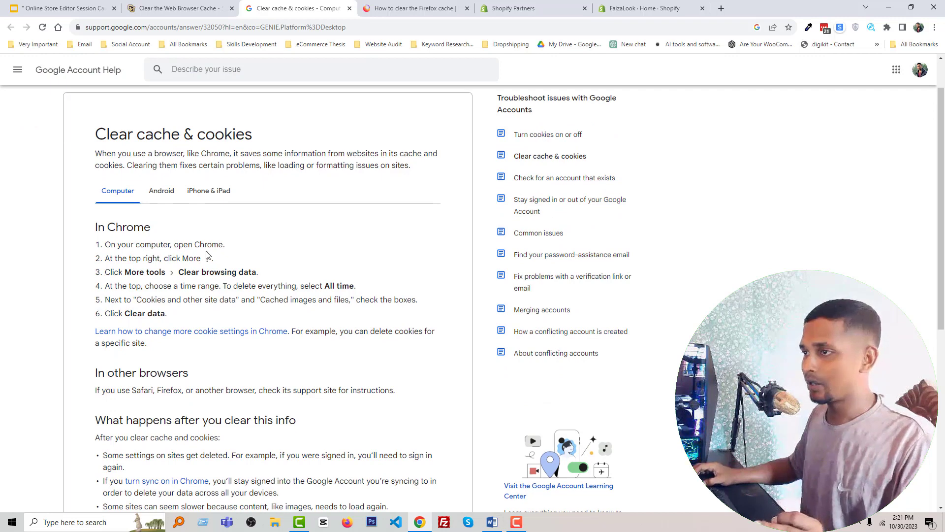
scroll(298, 257, "up", 1)
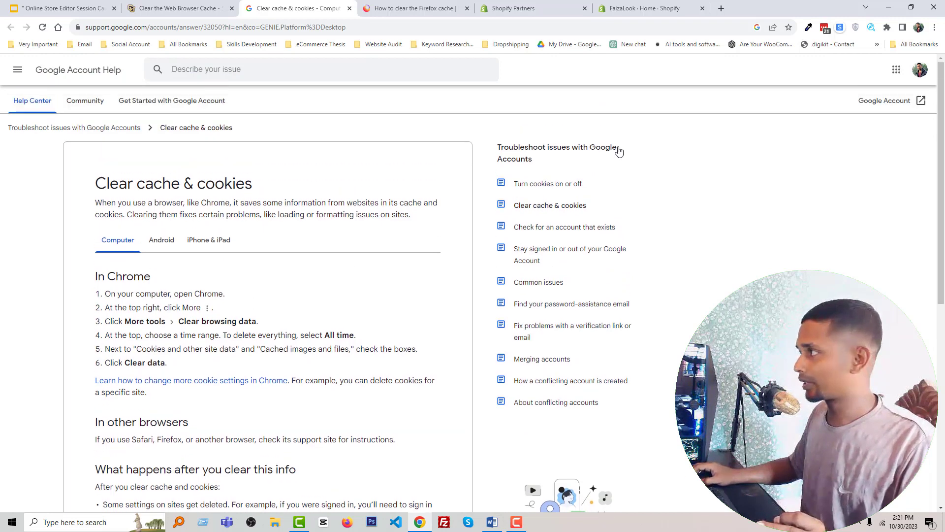
left_click(935, 28)
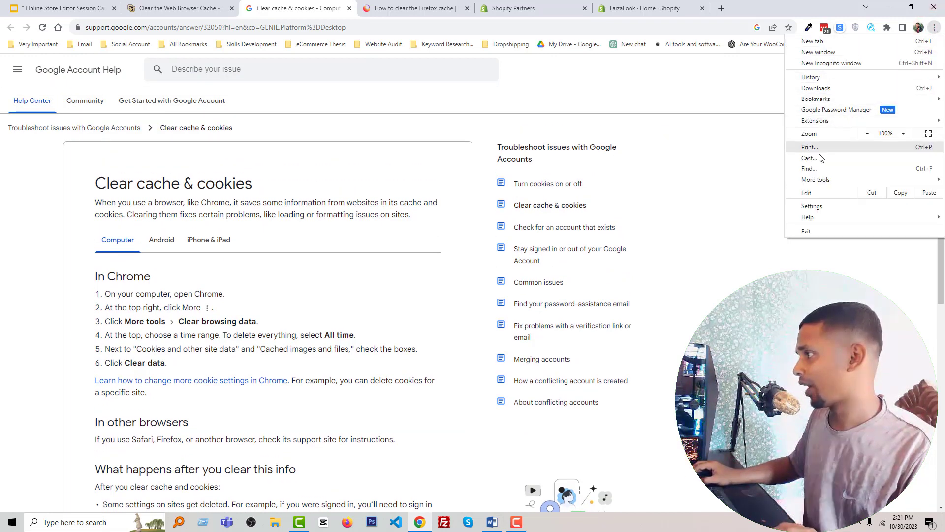
mouse_move(816, 180)
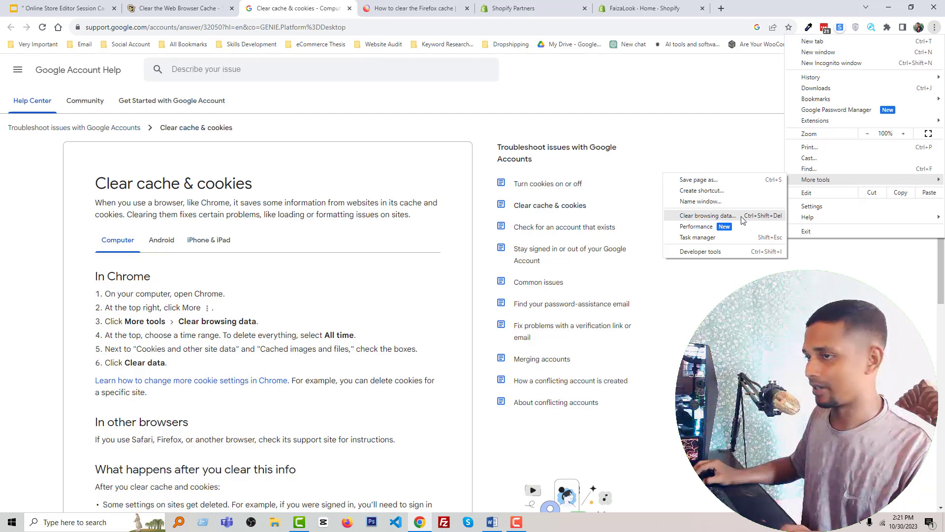
left_click(299, 10)
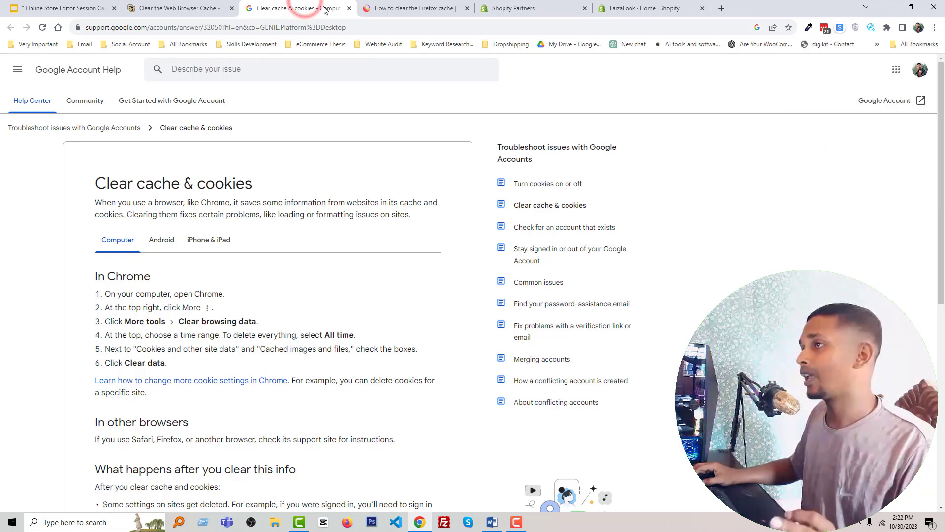
Step: Read through the Firefox cache-clearing guide
left_click(402, 9)
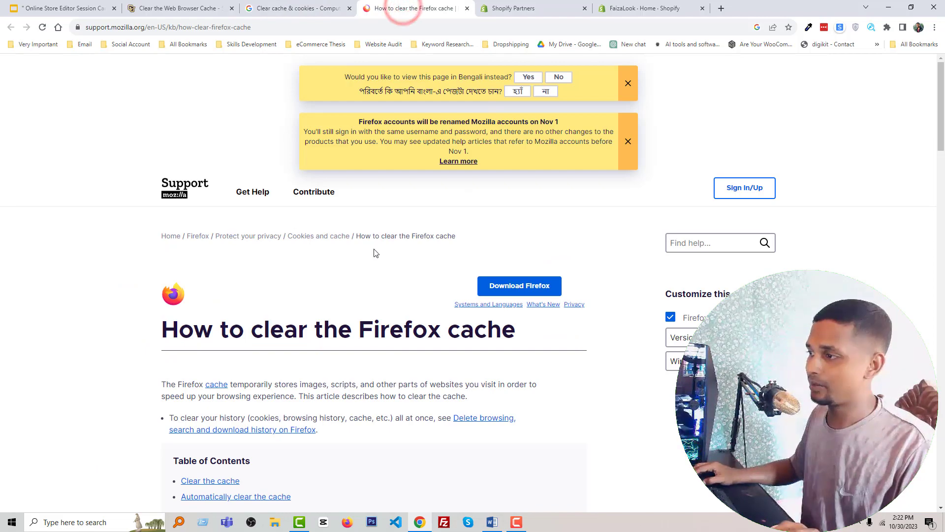
scroll(297, 249, "down", 4)
scroll(291, 294, "down", 5)
scroll(290, 293, "down", 5)
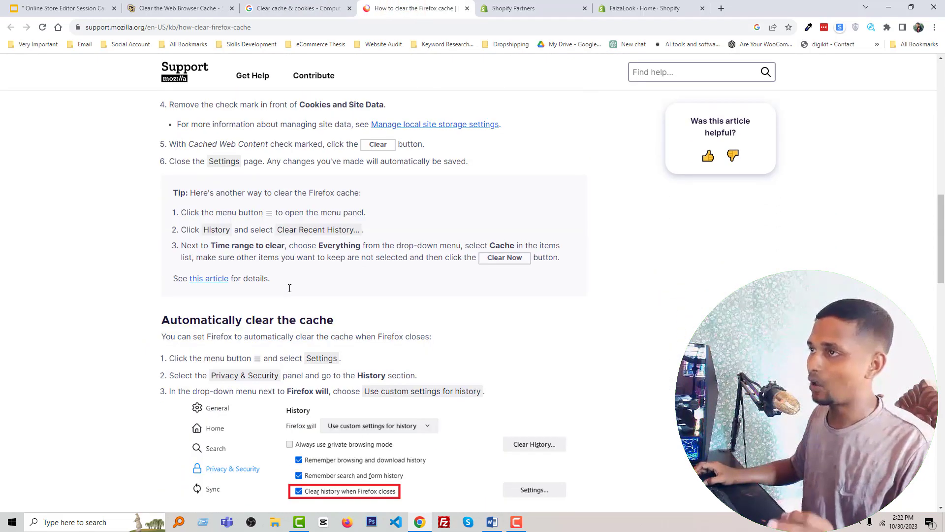
scroll(293, 290, "down", 2)
scroll(294, 287, "up", 3)
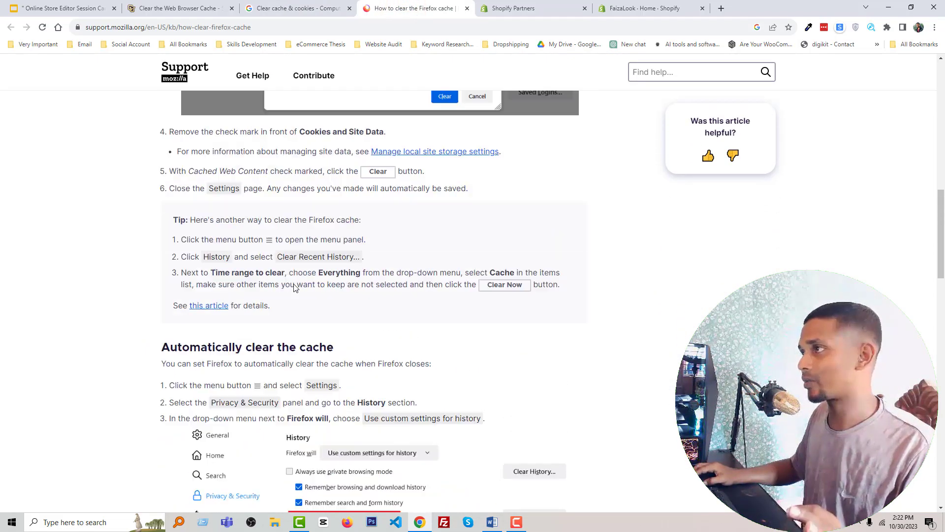
scroll(315, 236, "up", 13)
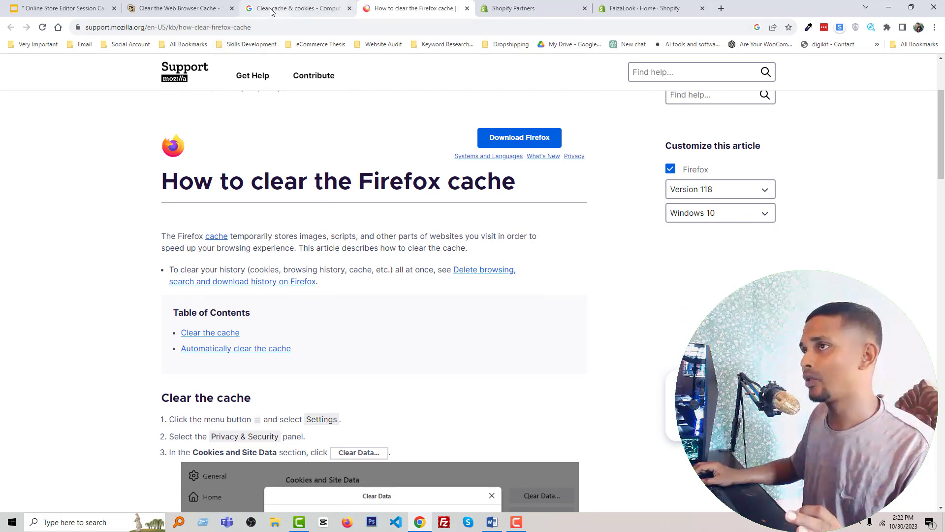
Step: Read through the Safari cache-clearing guide
left_click(183, 8)
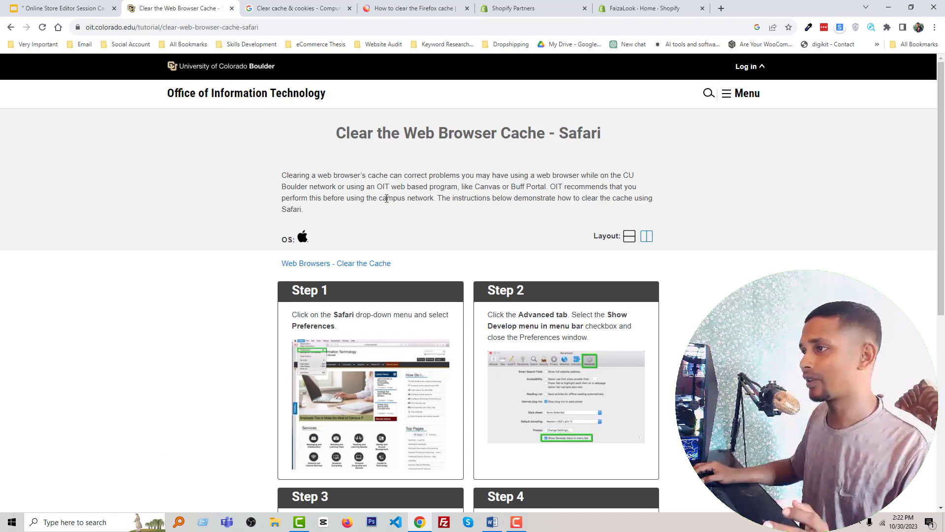
scroll(399, 240, "down", 1)
scroll(389, 239, "down", 5)
scroll(374, 236, "up", 6)
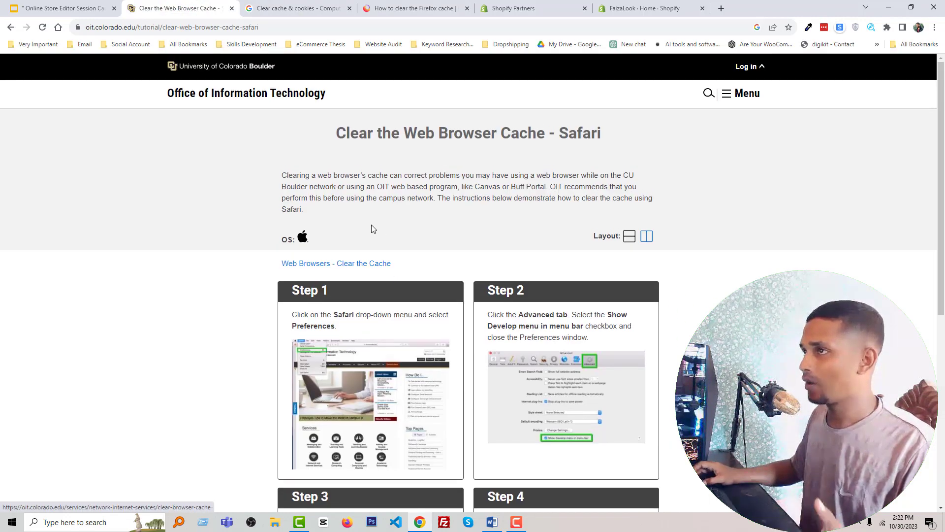
Step: Revisit the Google, Firefox and Safari guides, then show the Solution 1 clear-cache slide
left_click(334, 8)
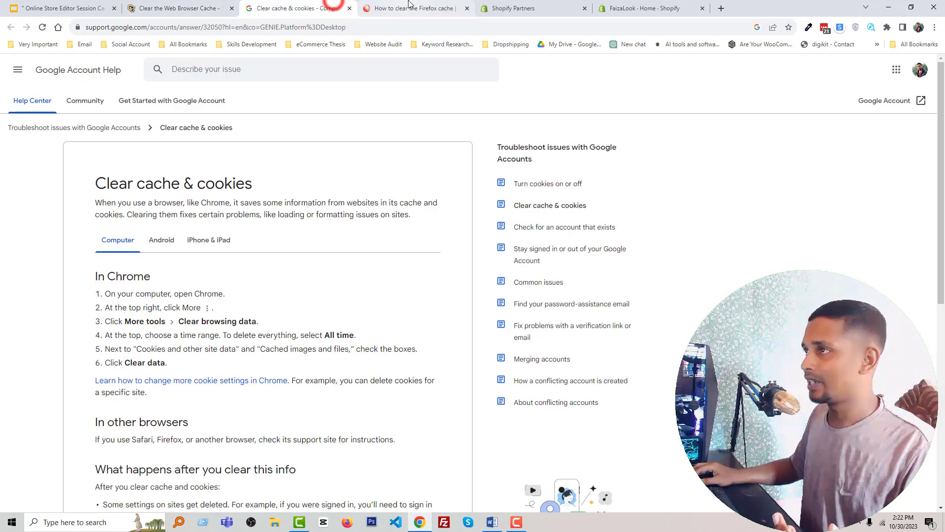
left_click(408, 6)
key("ctrl+2")
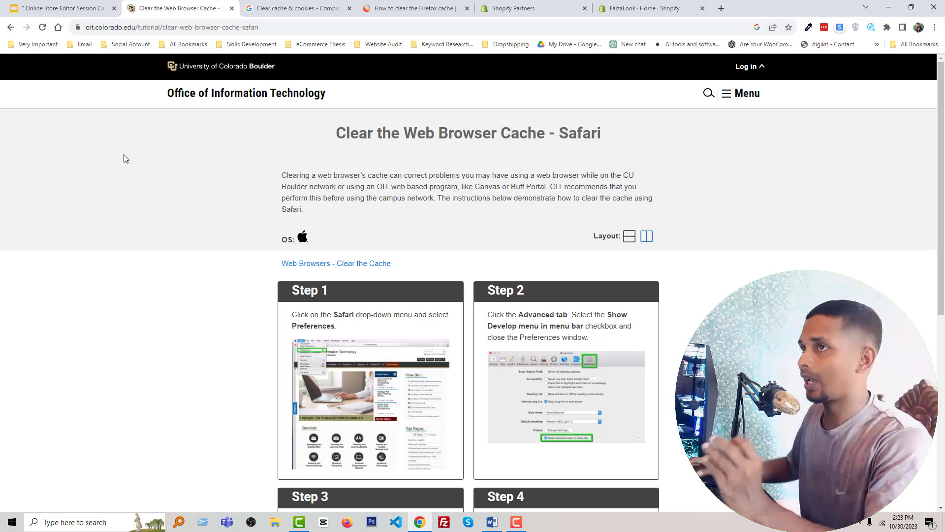
left_click(49, 8)
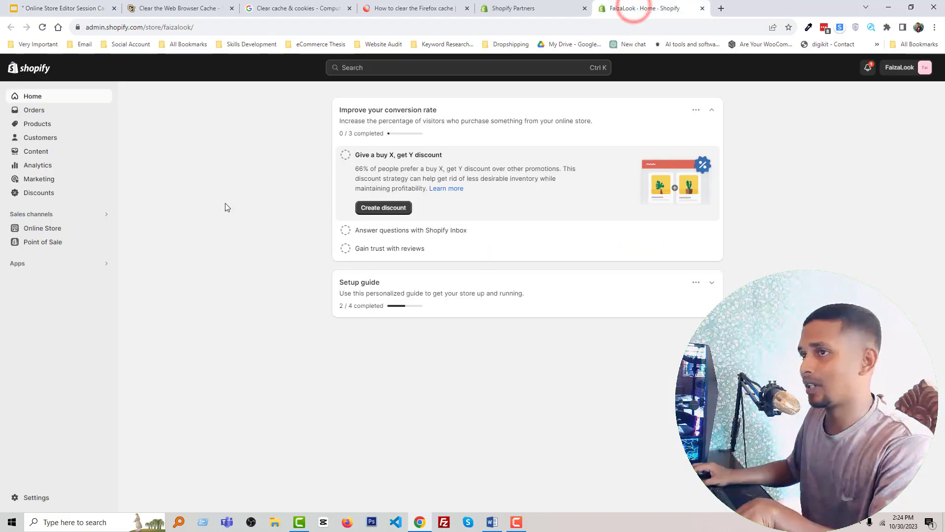
mouse_move(42, 229)
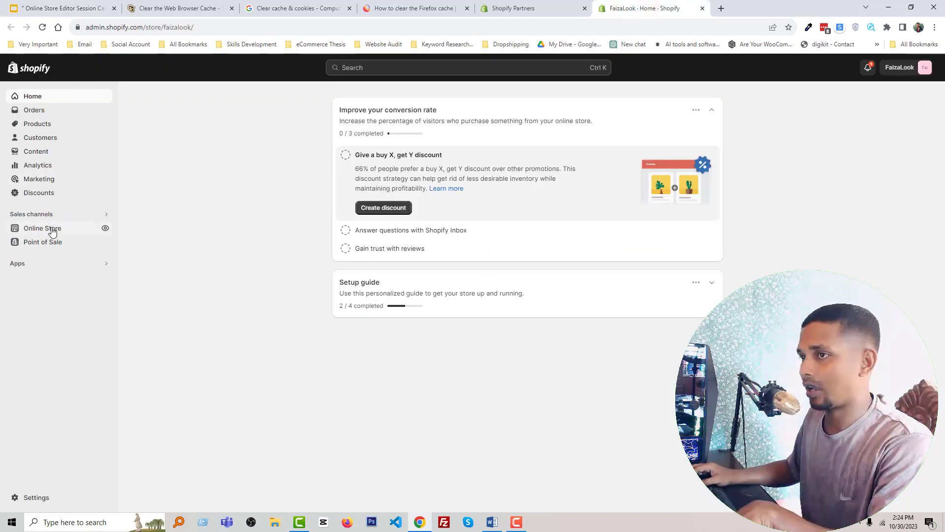
Step: Go to Online Store to see the Themes page with Updated copy of Dawn as current
left_click(52, 231)
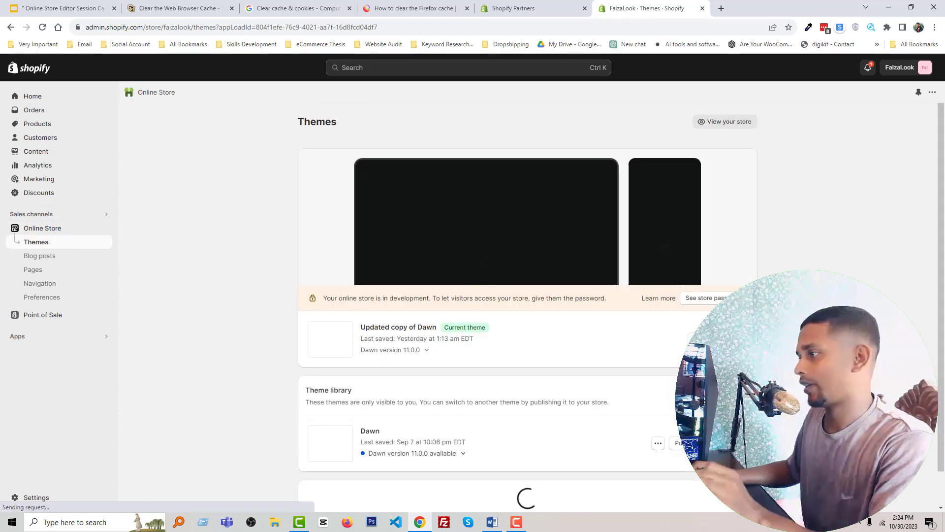
Step: In the Dawn copy's editor, delete the hidden Image banner below Slideshow and save
left_click(709, 339)
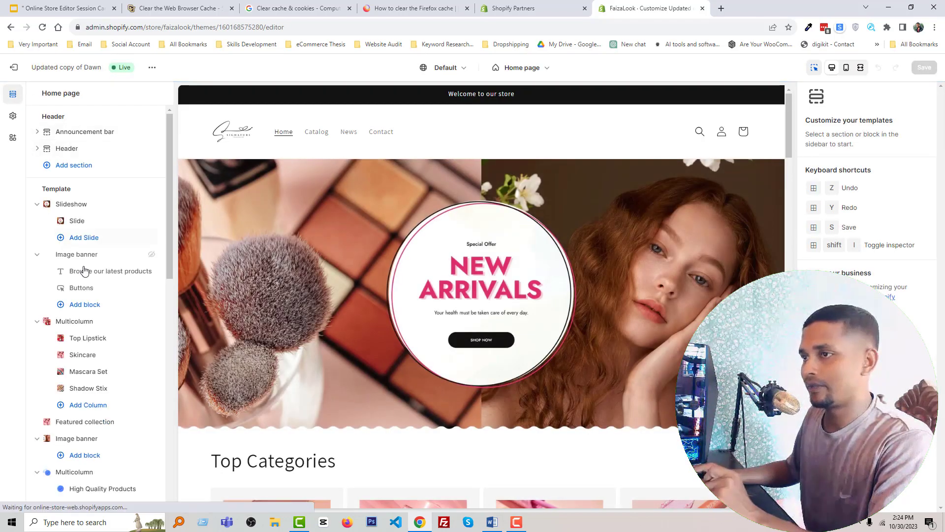
mouse_move(76, 254)
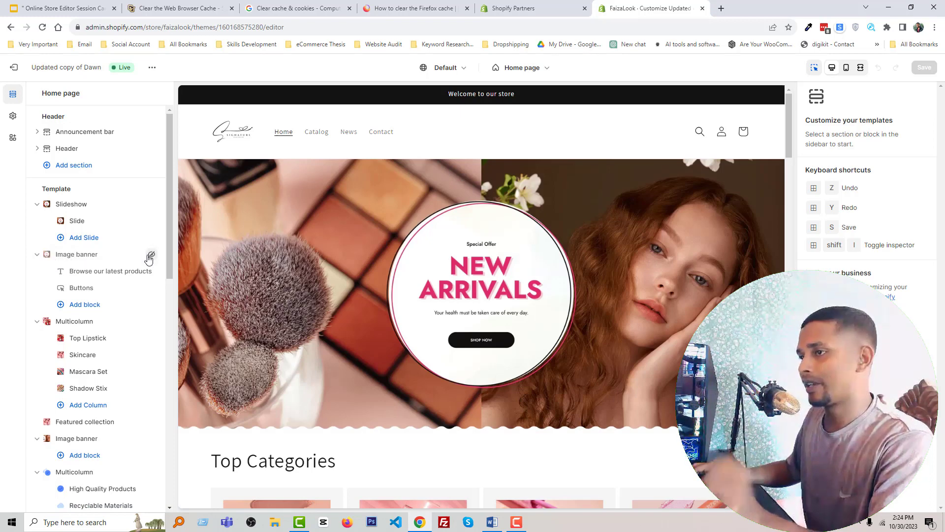
left_click(116, 252)
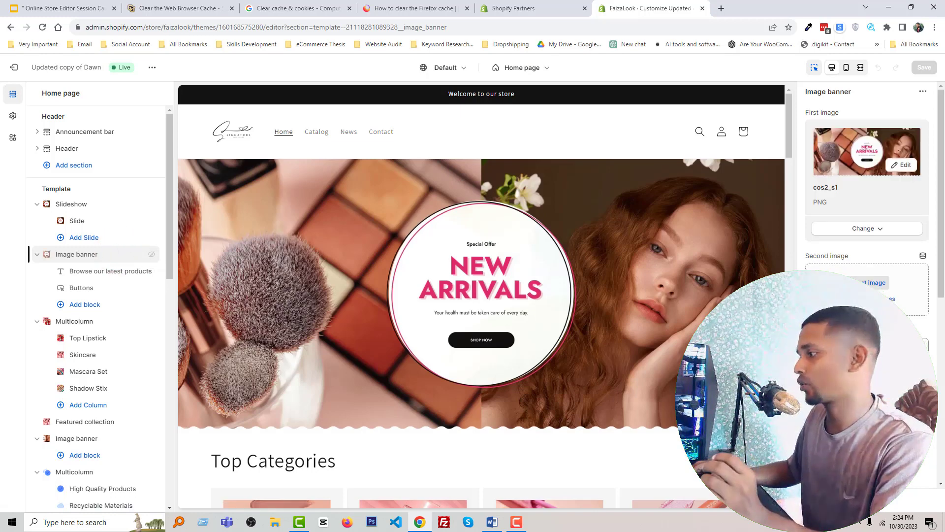
scroll(866, 394, "down", 10)
left_click(843, 500)
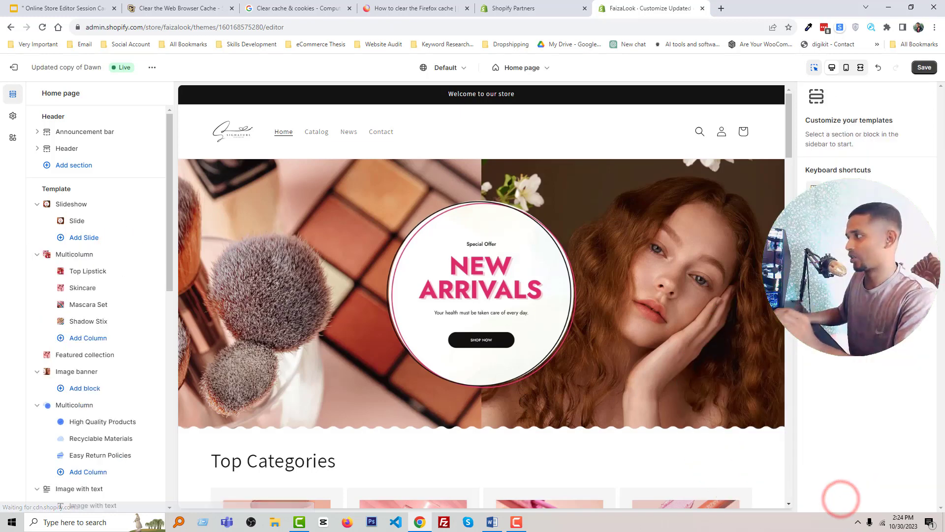
left_click(924, 68)
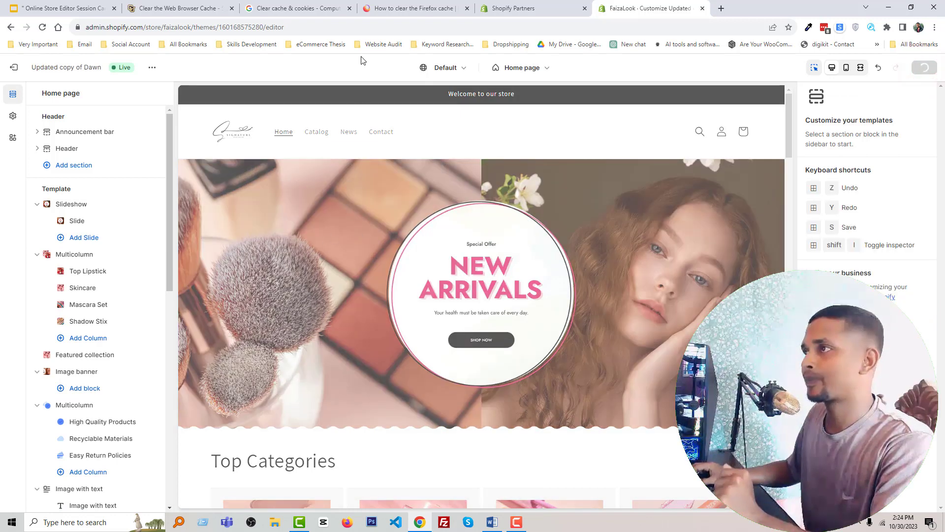